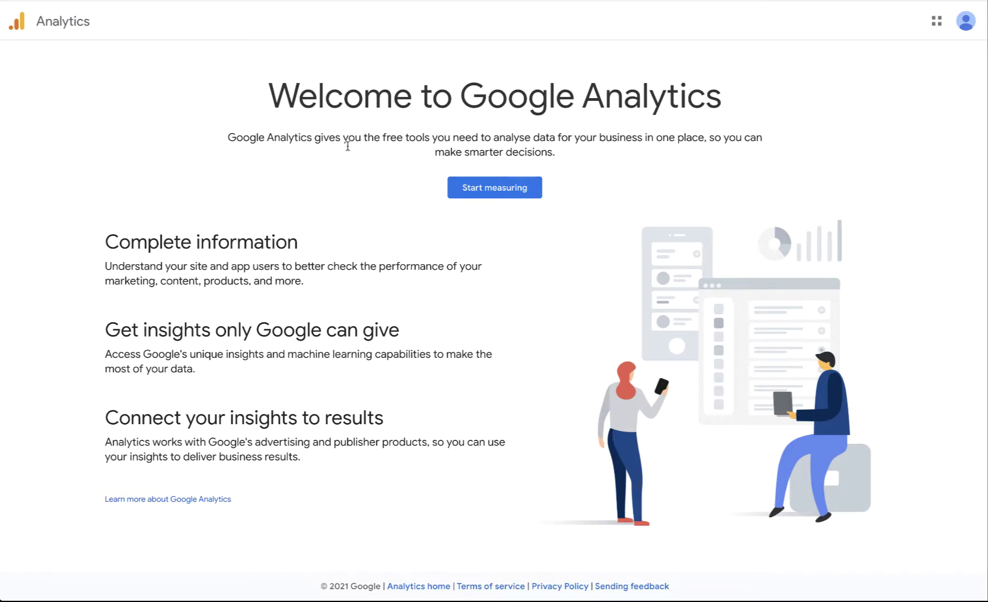
# Start the Analytics account setup, name the account "My Food Website", and proceed with the default data sharing settings
pyautogui.click(495, 192)
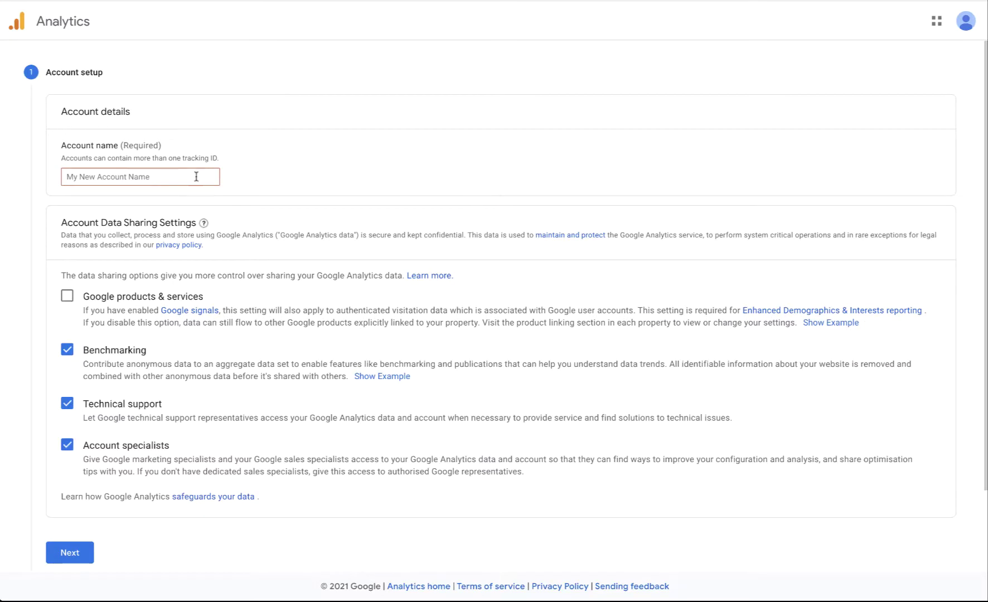
pyautogui.click(96, 175)
pyautogui.write('My ')
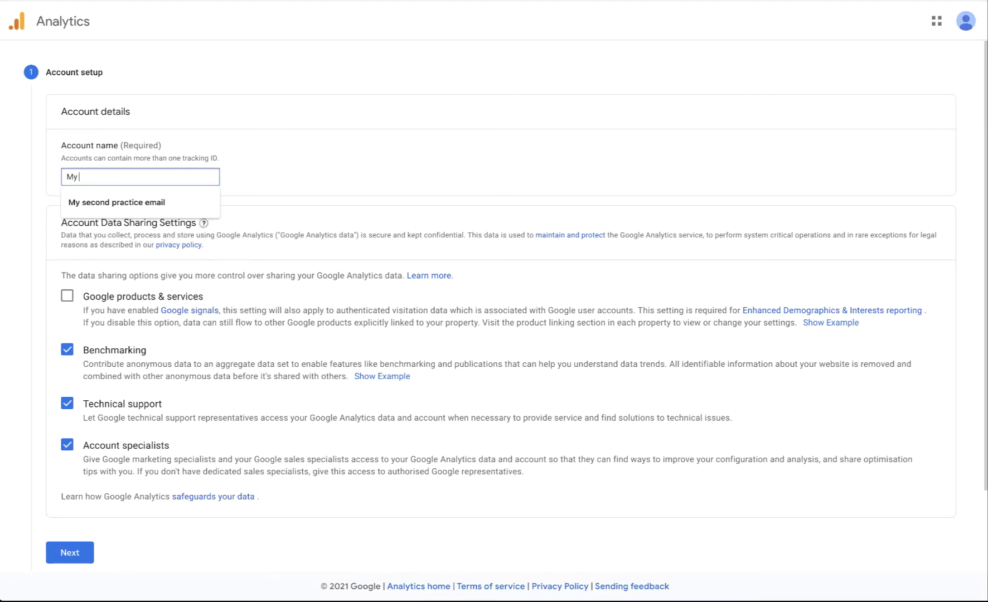
pyautogui.write('Food we')
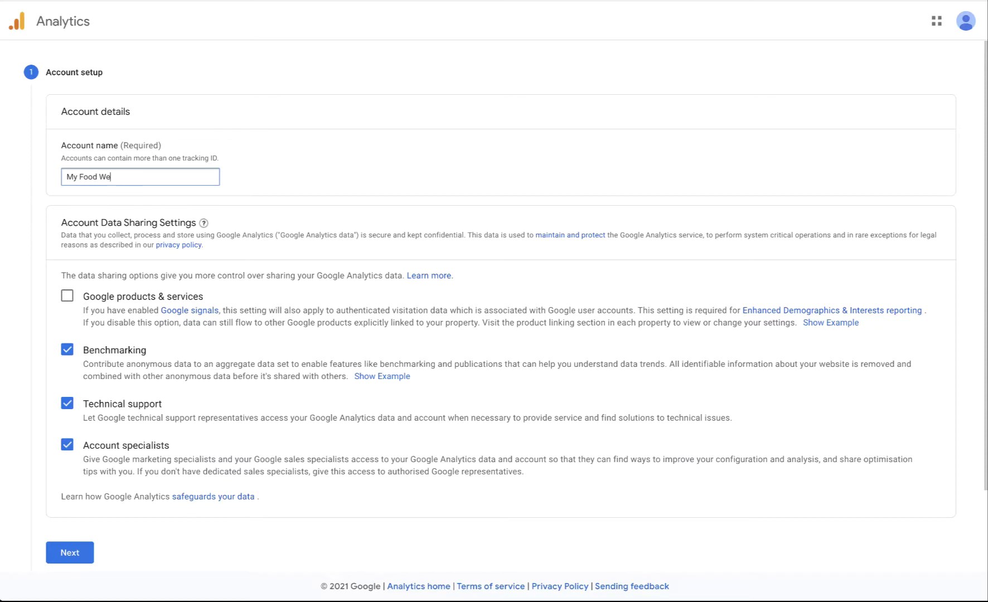
pyautogui.write('bsite')
pyautogui.click(296, 195)
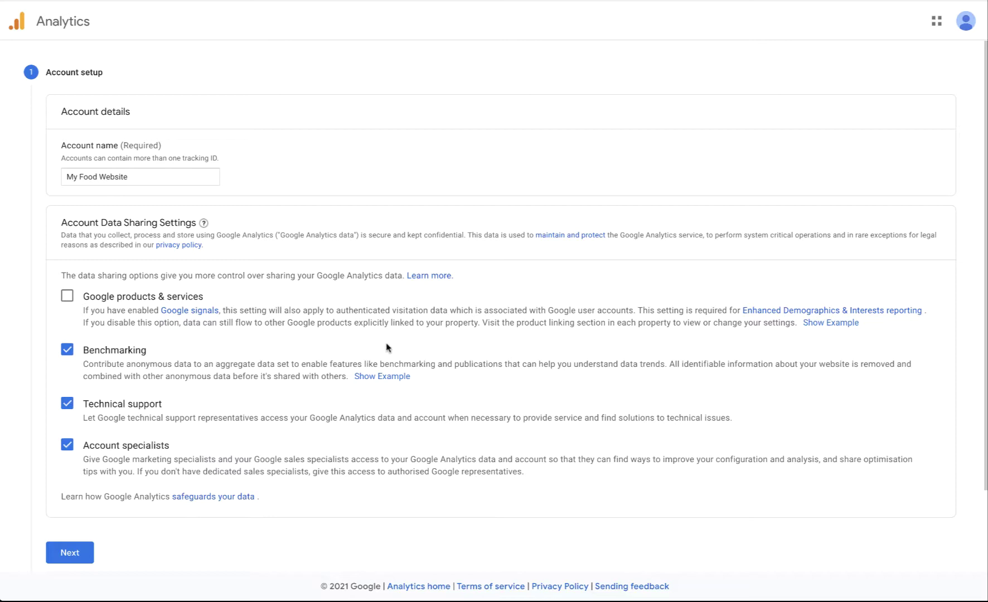
pyautogui.scroll(-3, 374, 349)
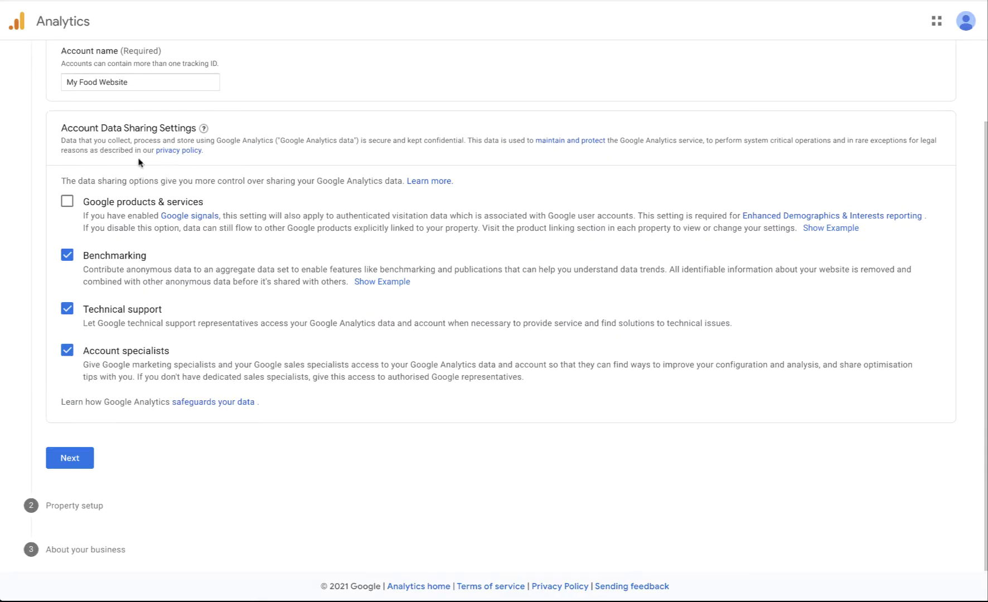
pyautogui.click(84, 453)
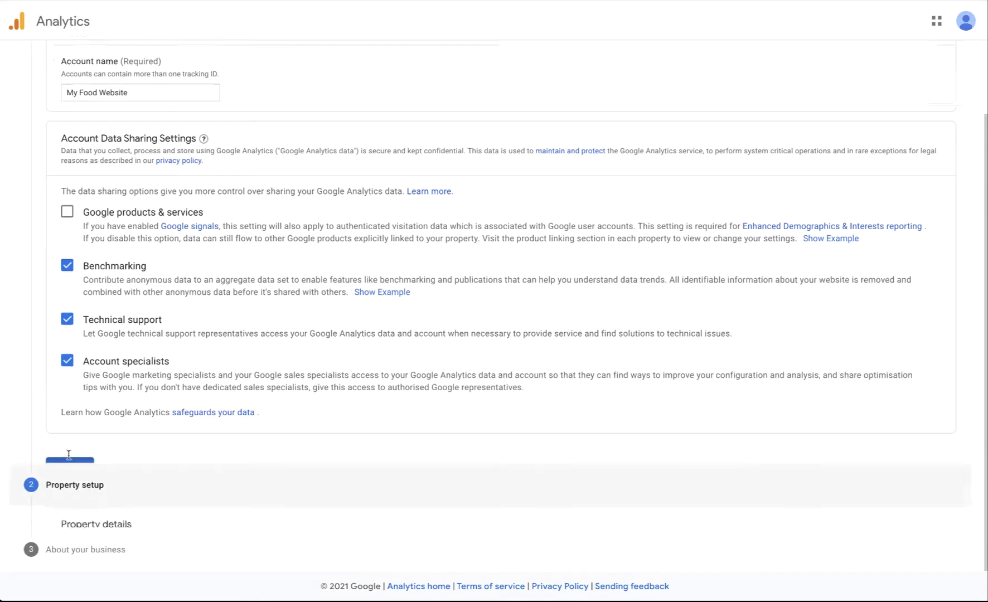
# Name the new property "My Food Website" in the property details
pyautogui.click(81, 234)
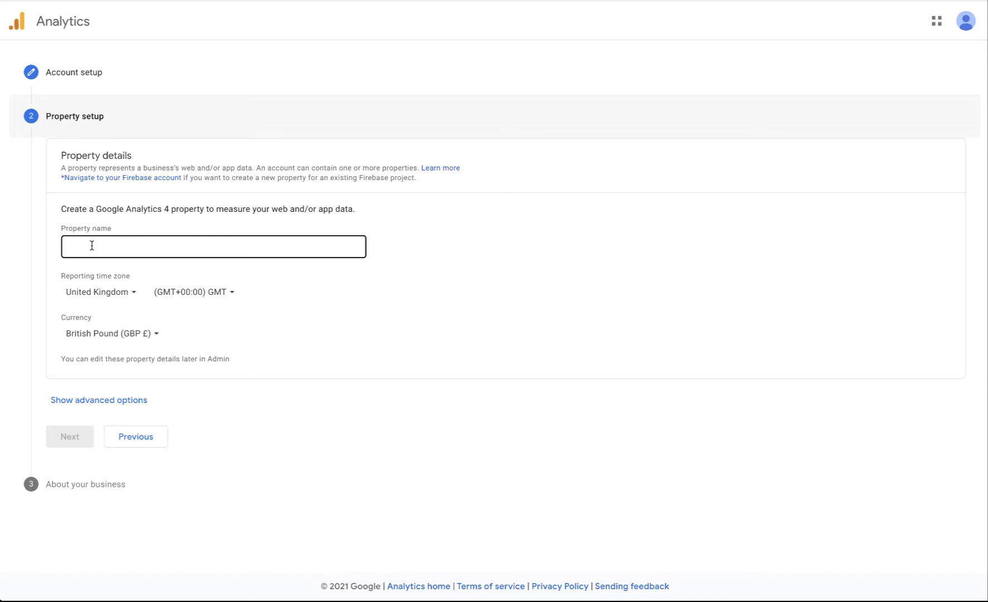
pyautogui.click(92, 245)
pyautogui.write('My ')
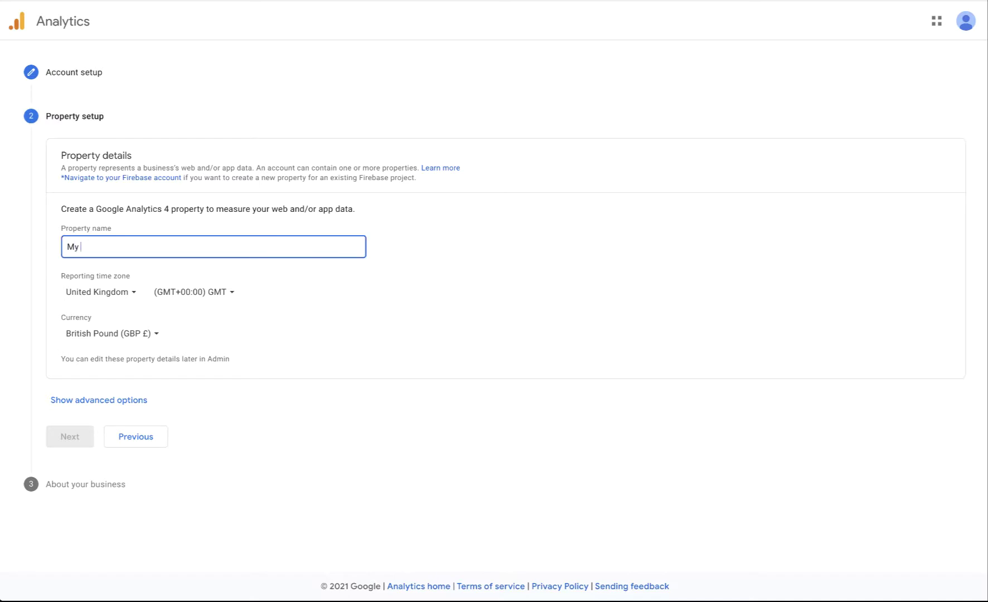
pyautogui.write('Food ')
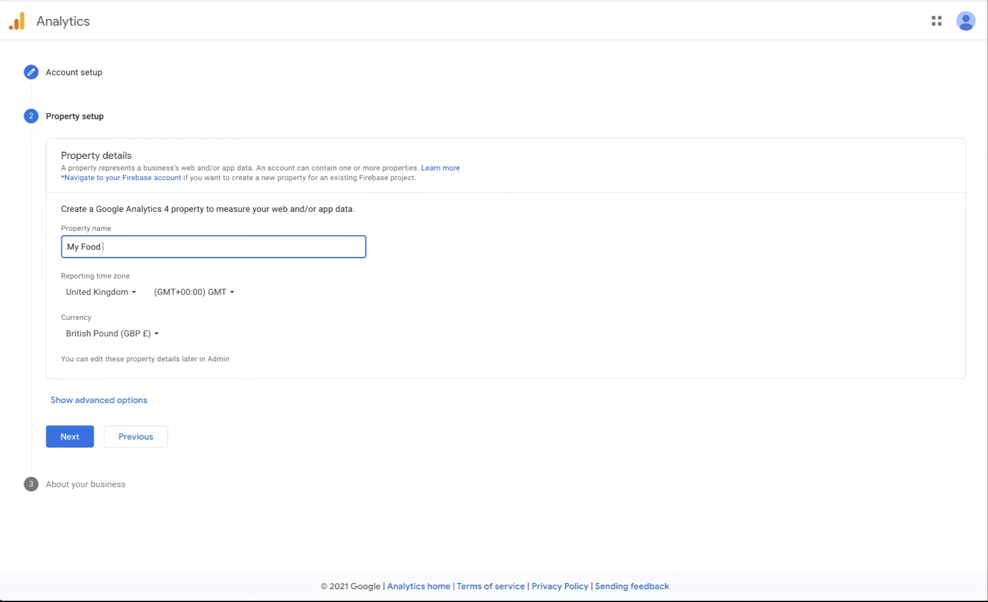
pyautogui.write('Website')
pyautogui.click(83, 403)
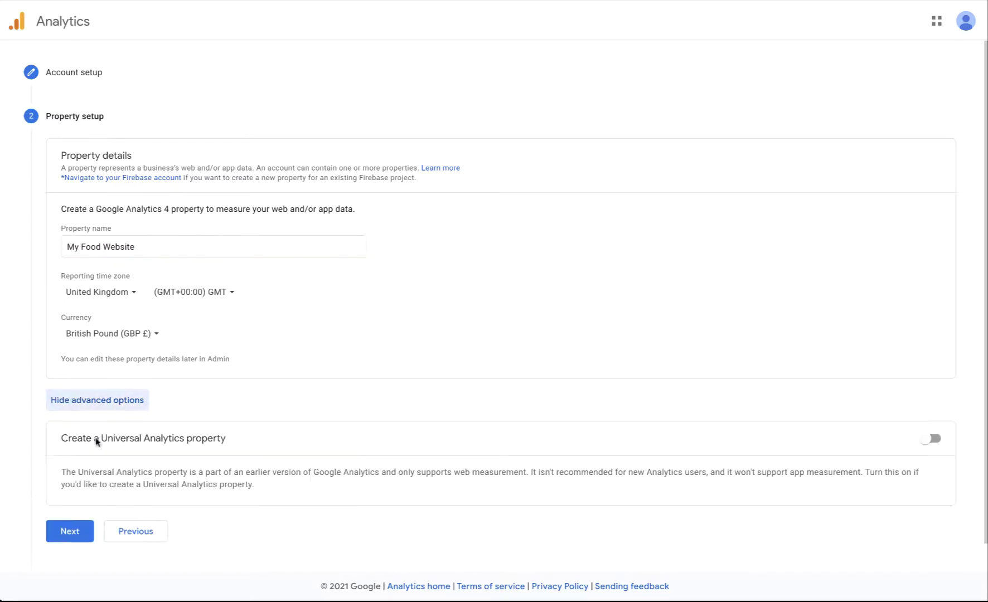
pyautogui.click(935, 440)
pyautogui.scroll(-3, 592, 424)
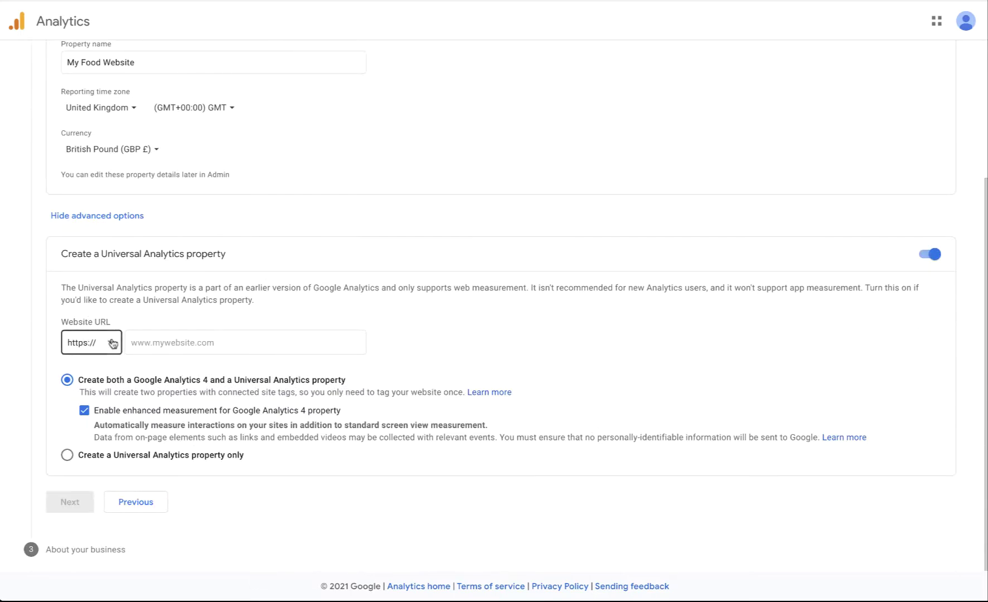
pyautogui.click(174, 346)
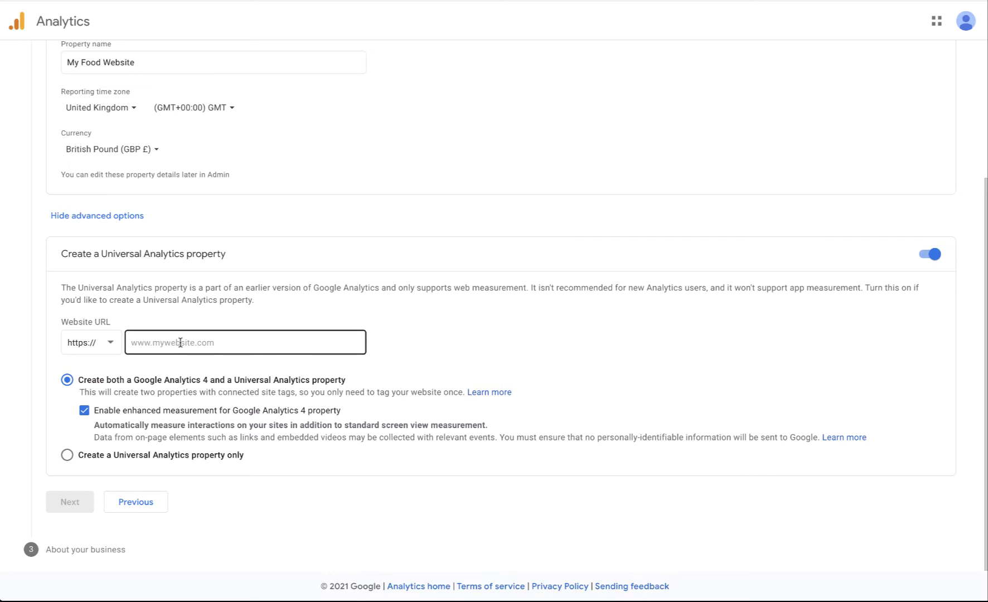
pyautogui.click(180, 342)
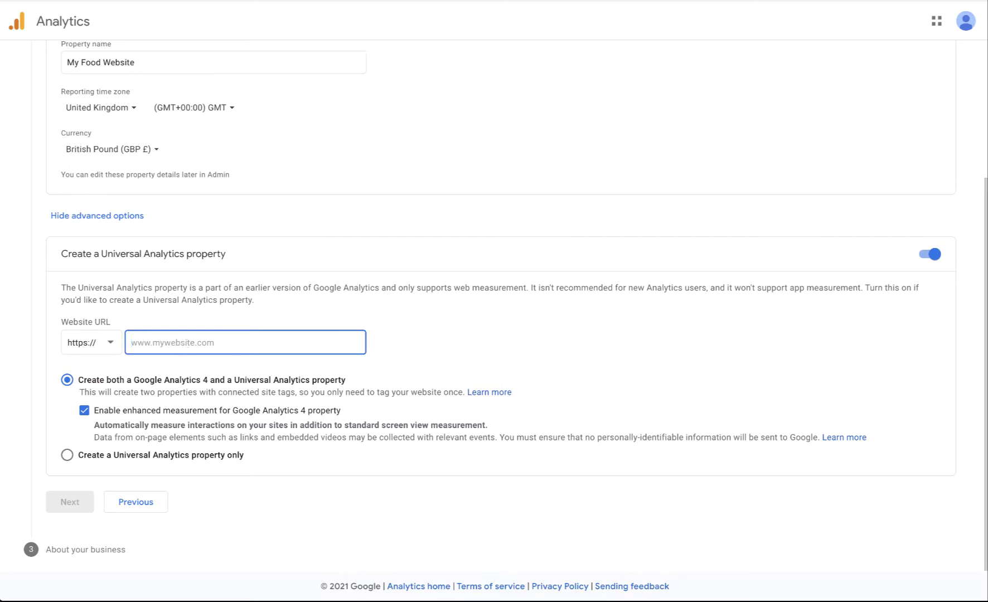
pyautogui.write('www.myfo')
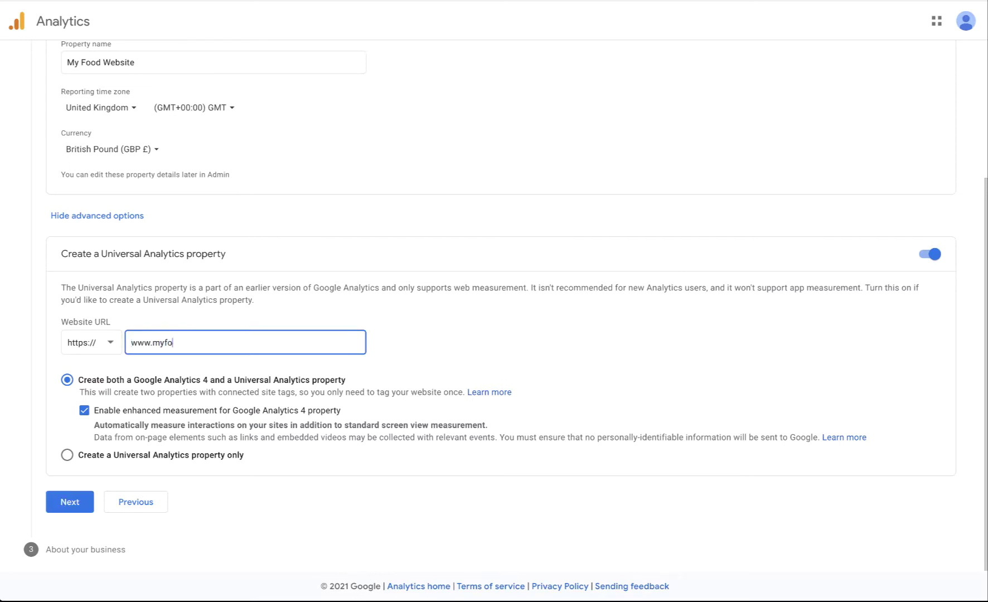
pyautogui.write('odwebsite.com')
pyautogui.click(70, 457)
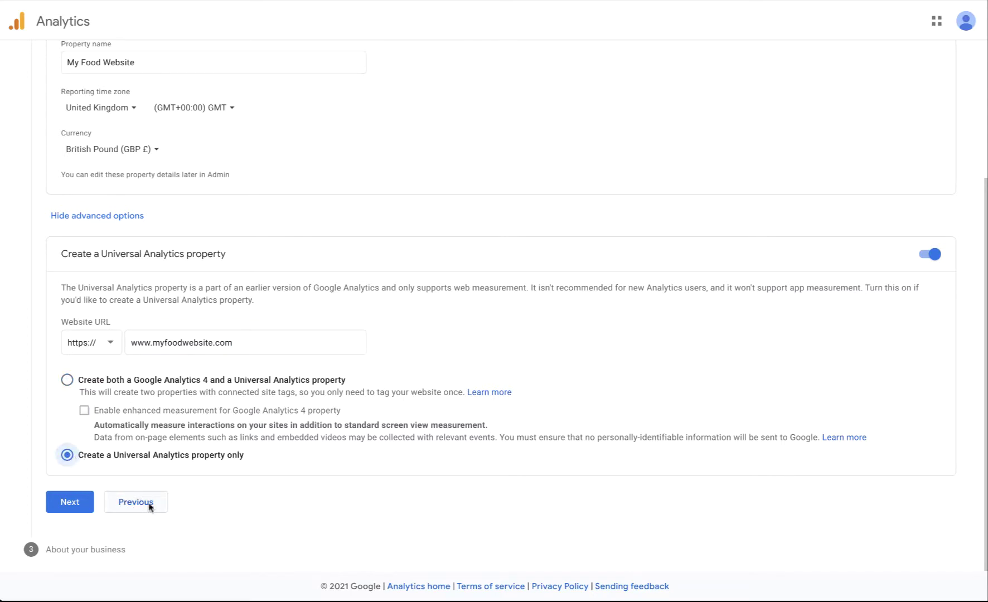
pyautogui.click(79, 503)
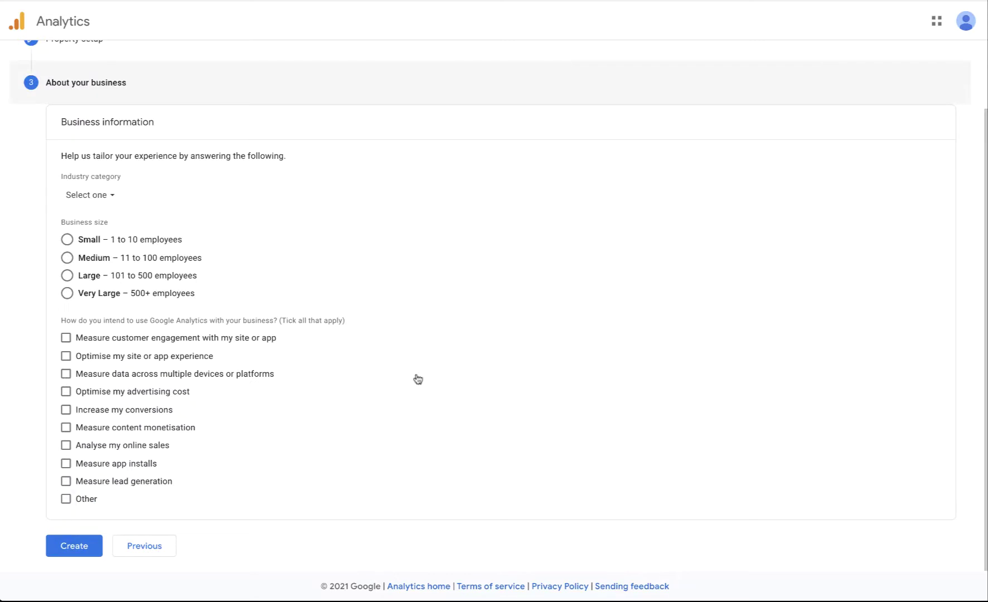
# Describe the business as Arts & entertainment, Small with 1 to 10 employees, intending to measure customer engagement with the site or app
pyautogui.click(105, 194)
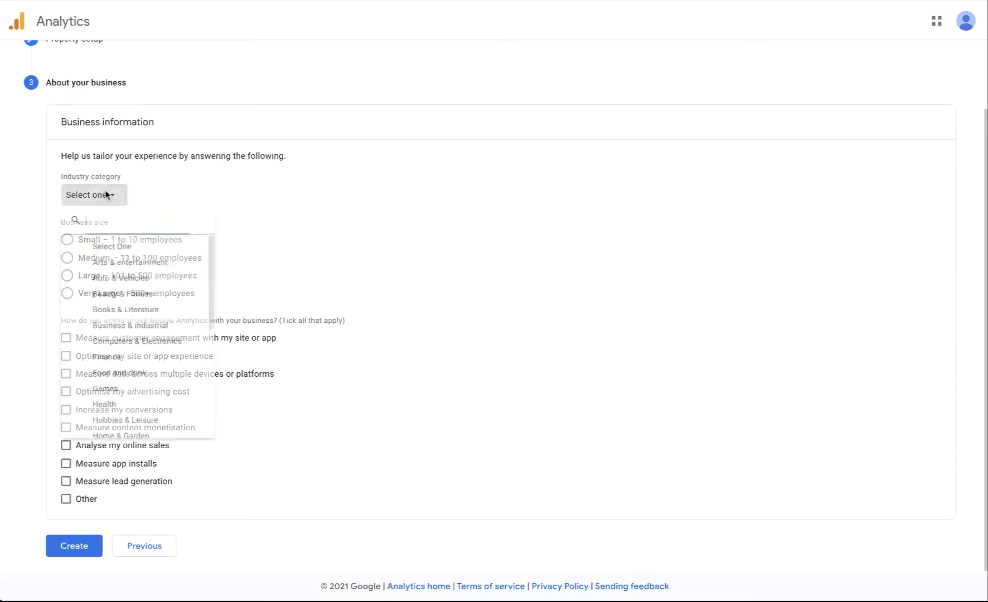
pyautogui.click(132, 268)
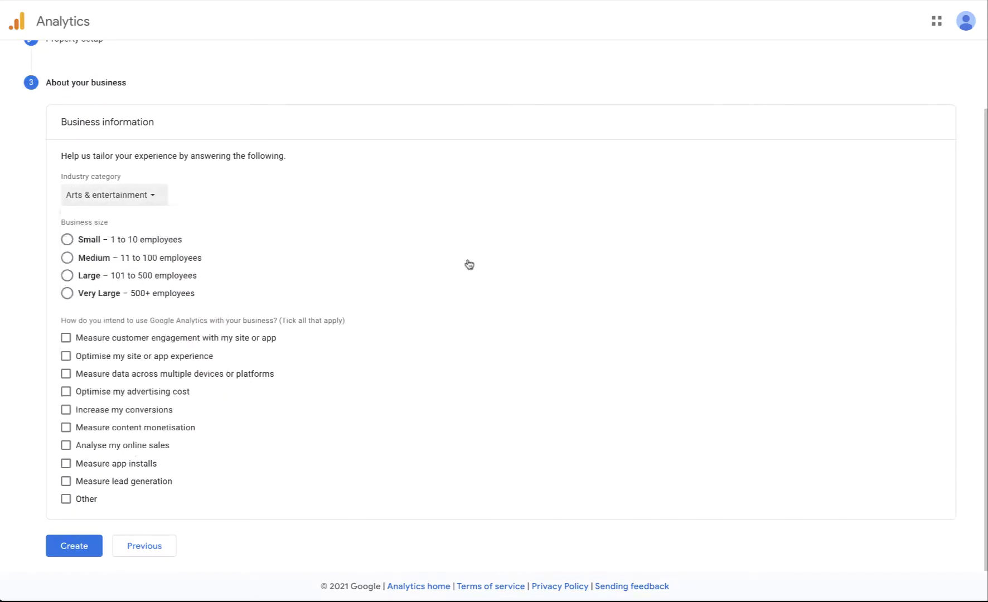
pyautogui.click(68, 240)
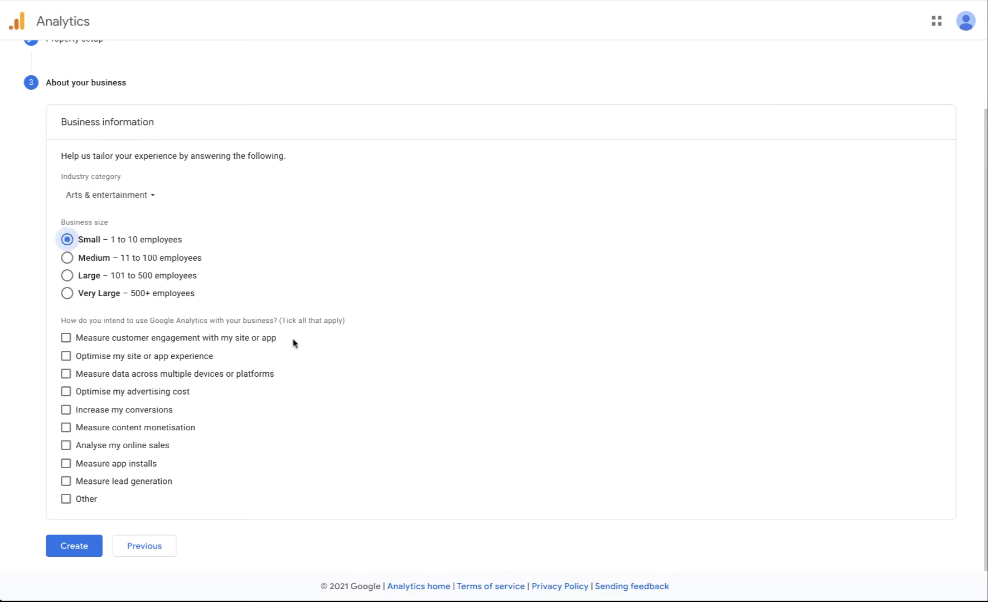
pyautogui.click(66, 338)
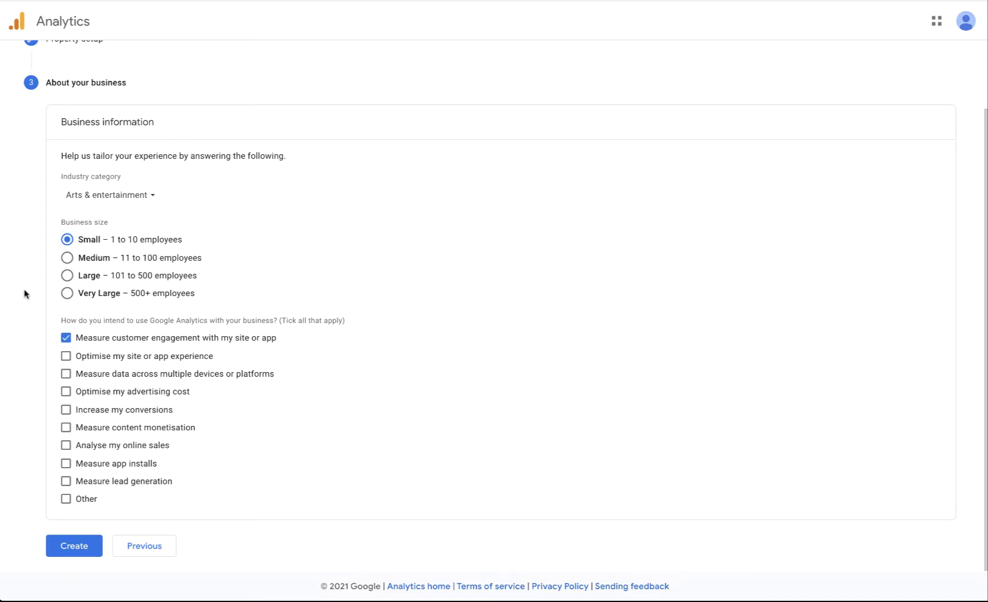
# Create the account, accepting the GDPR Data Processing Terms and the United Kingdom Terms of Service Agreement
pyautogui.click(73, 548)
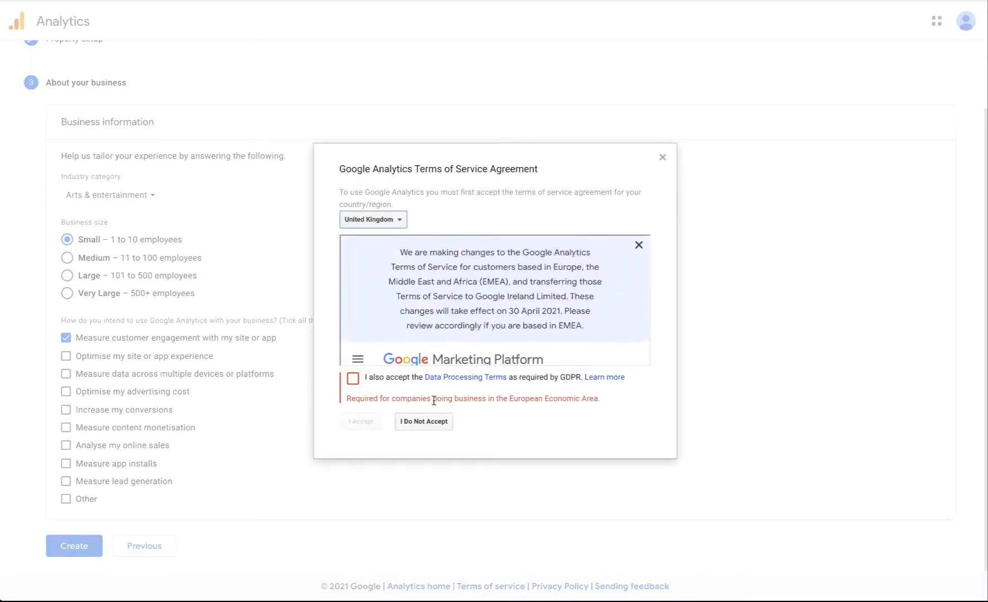
pyautogui.click(353, 379)
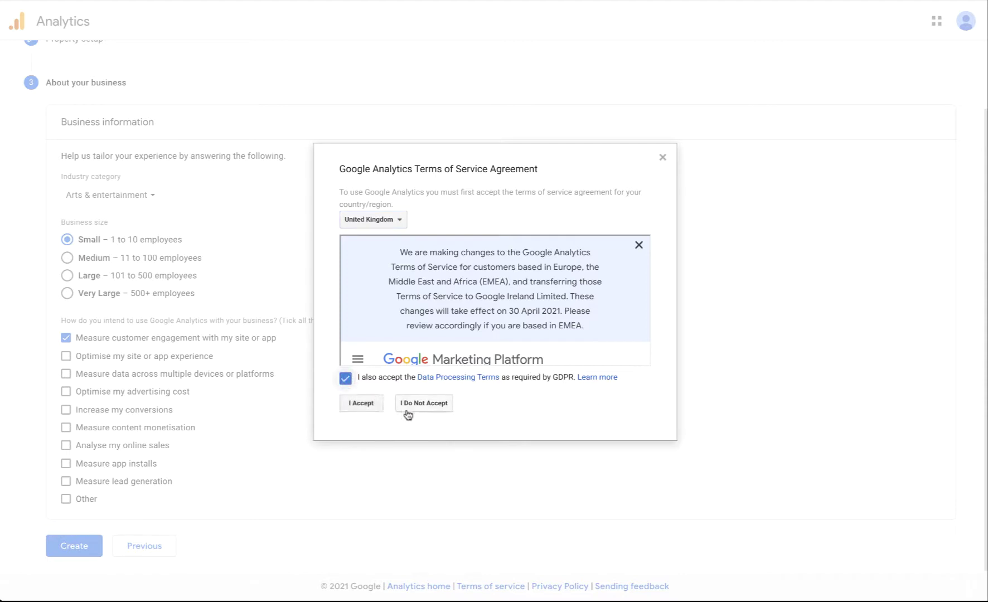
pyautogui.click(362, 405)
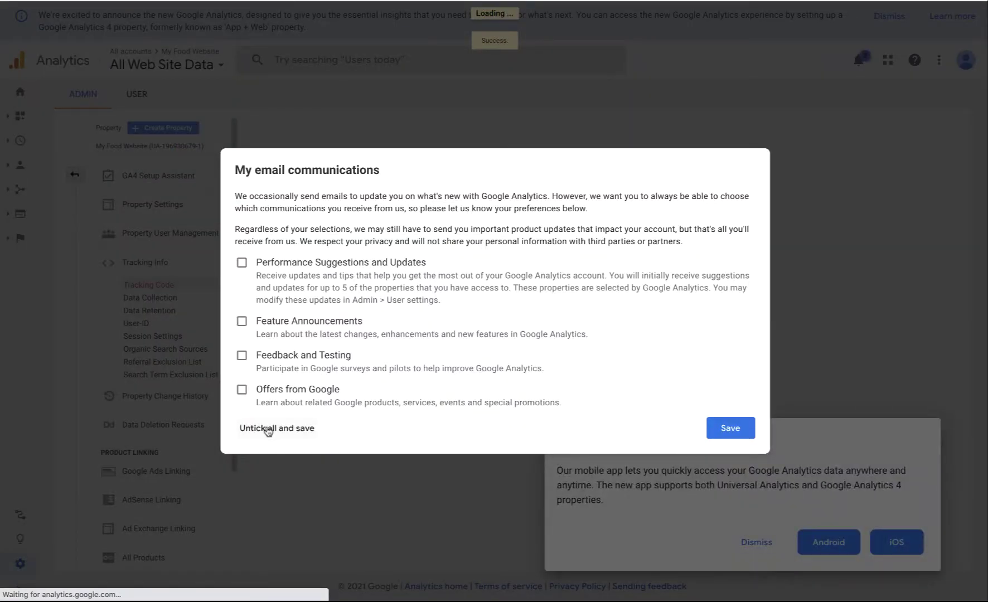
# Save the email communication preferences with every option unticked, and dismiss the search tip and the mobile app offer
pyautogui.click(732, 427)
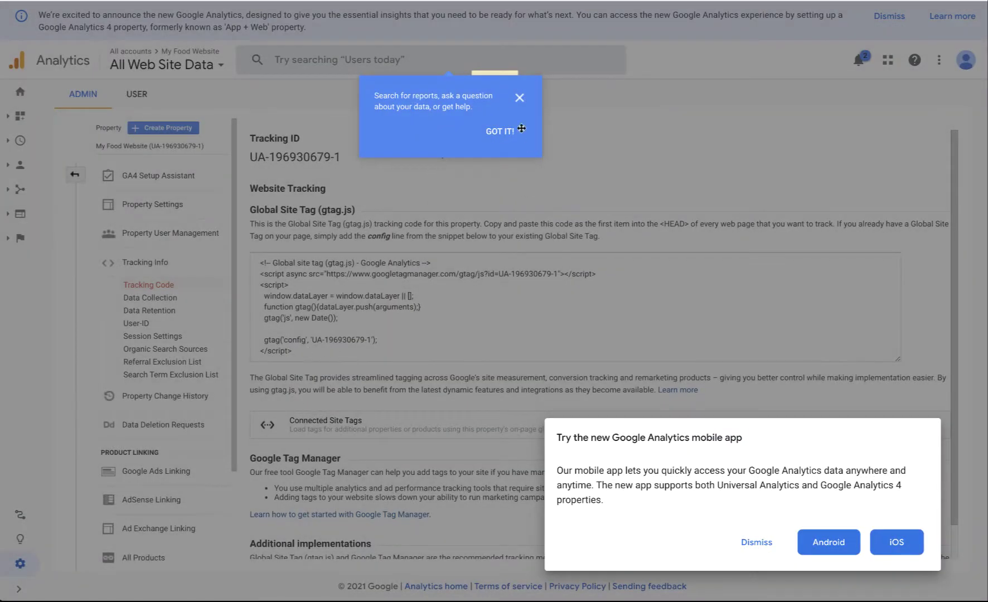
pyautogui.click(521, 98)
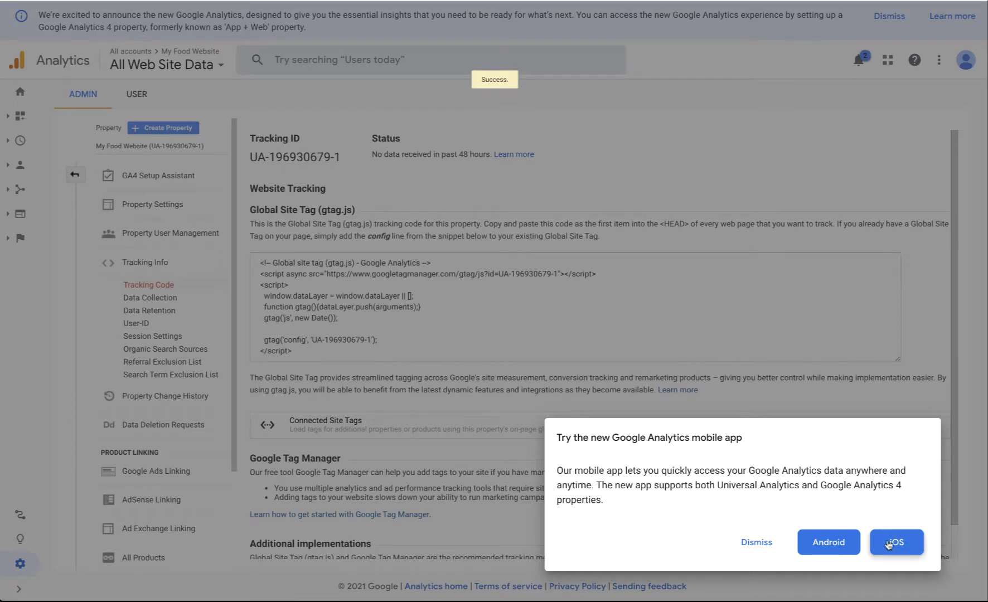
pyautogui.click(757, 543)
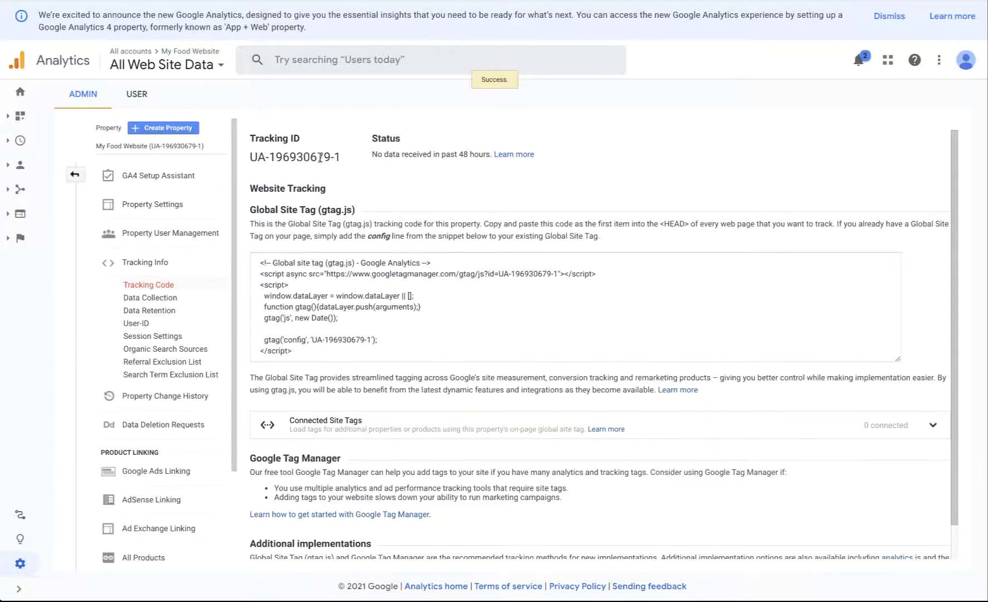